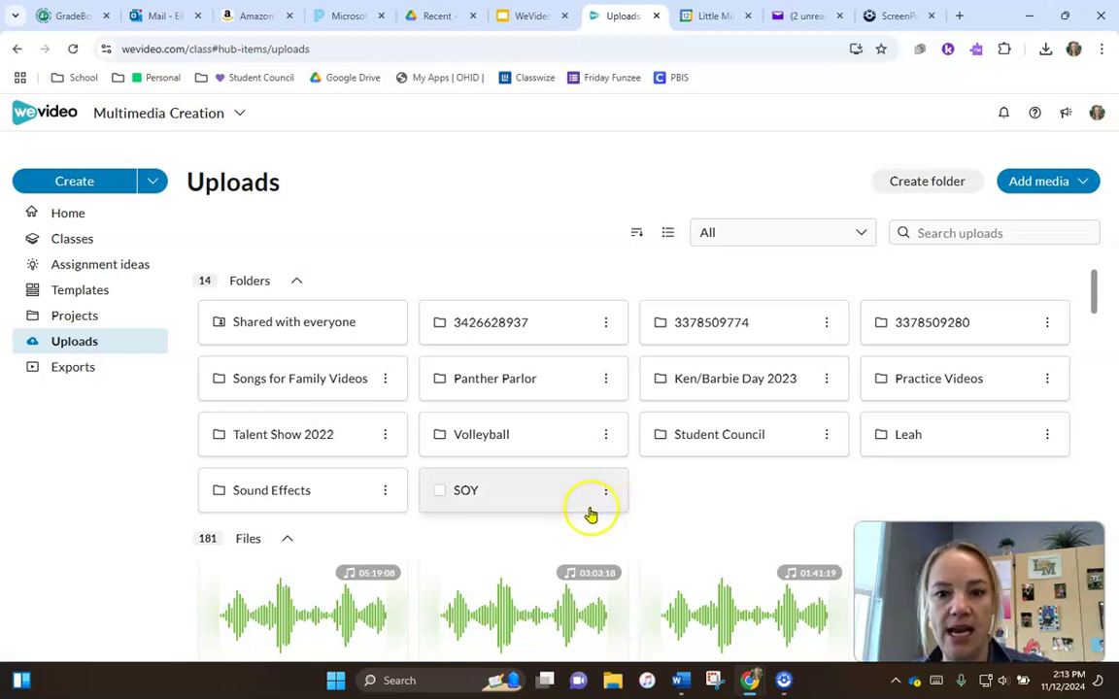
Step: Create a new video project, and check the assignment instructions in the Google Slides presentation
left_click(115, 184)
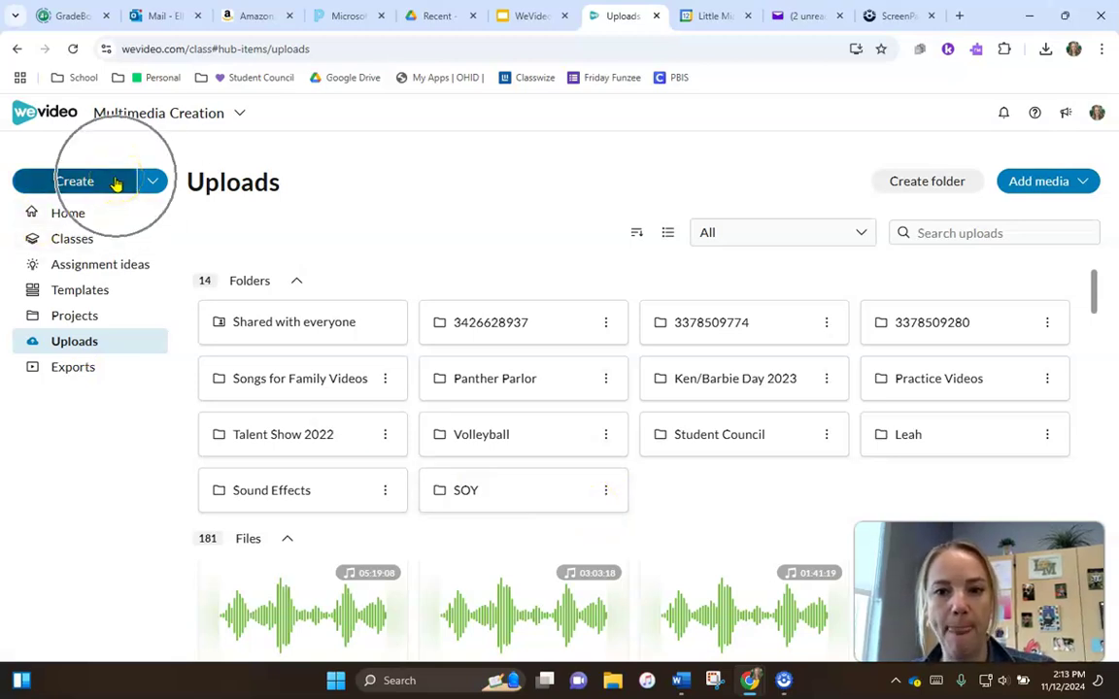
left_click(115, 184)
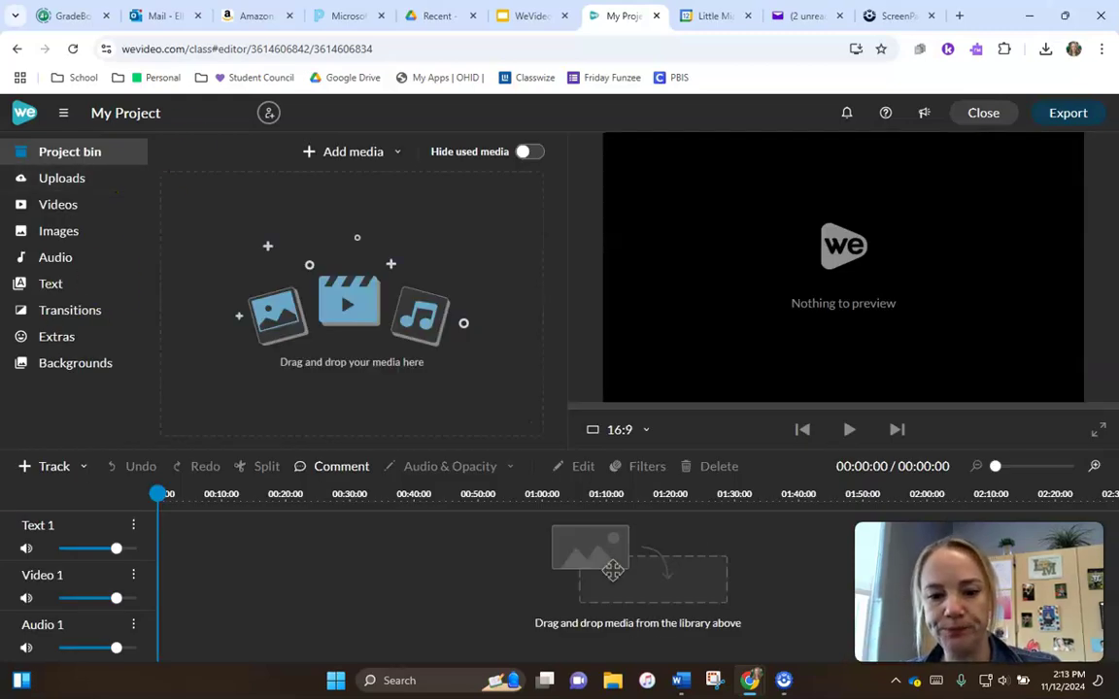
left_click(537, 16)
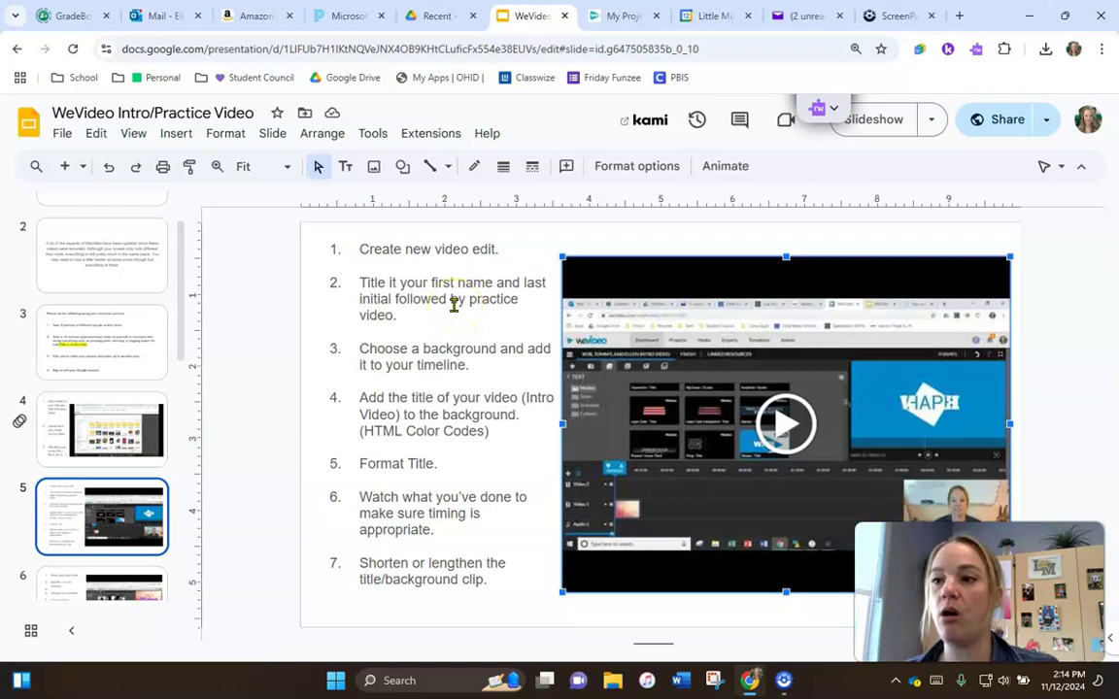
Step: Switch back to WeVideo and title the project with the teacher's name followed by "Practice Video"
left_click(614, 16)
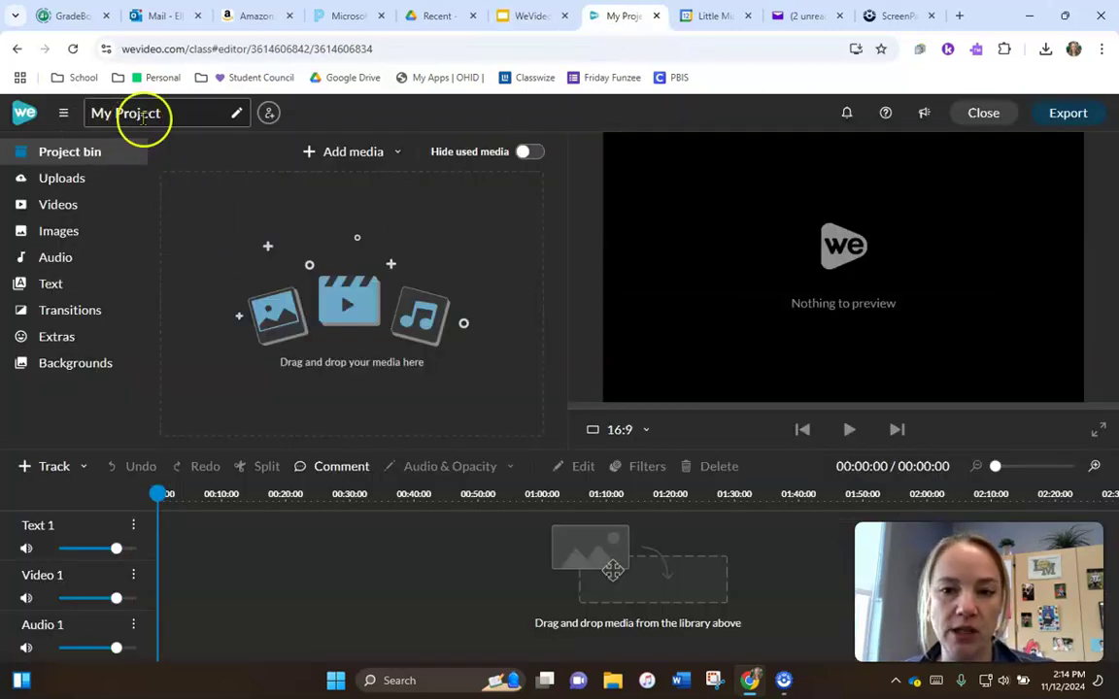
left_click(185, 113)
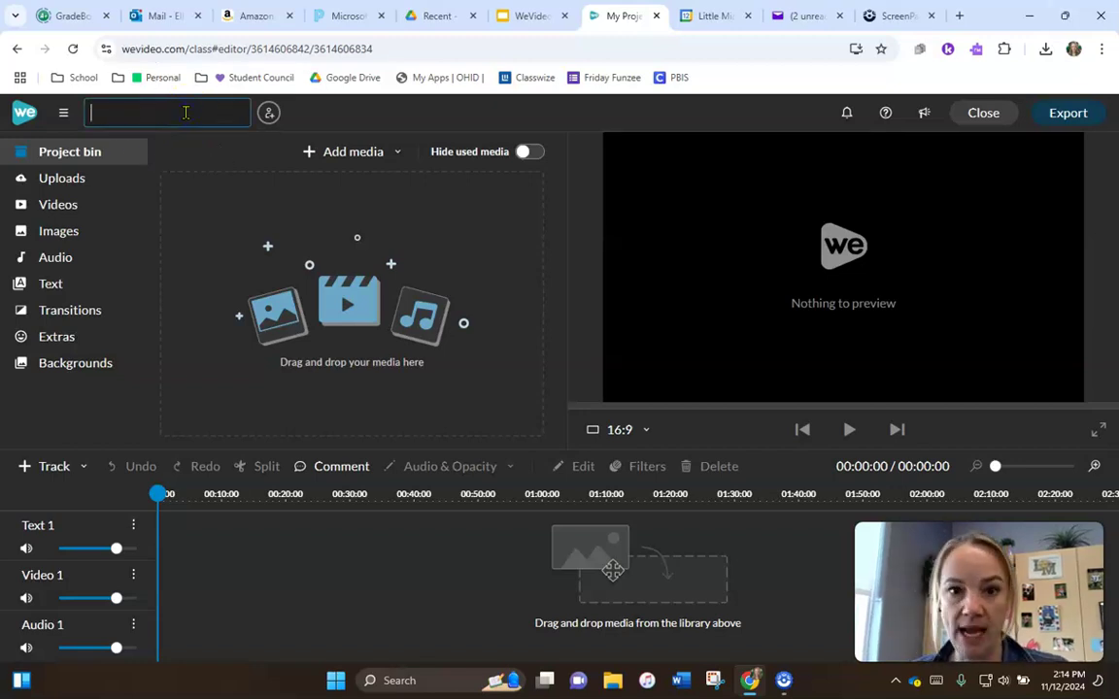
type("Mrs. Mason Pr")
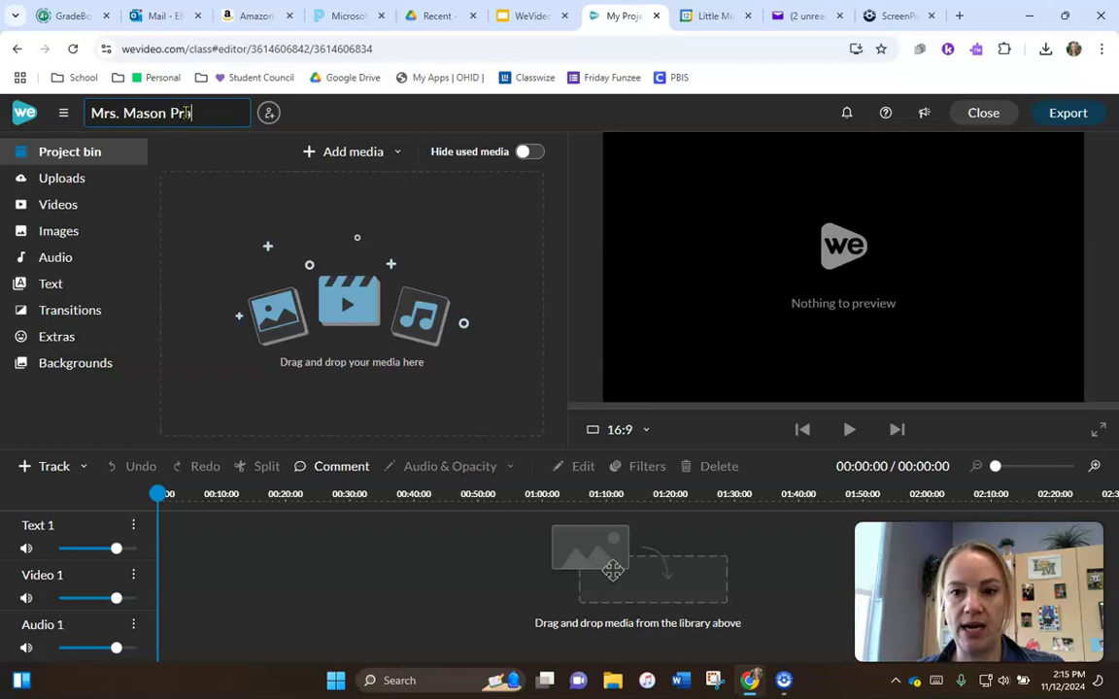
type("Video")
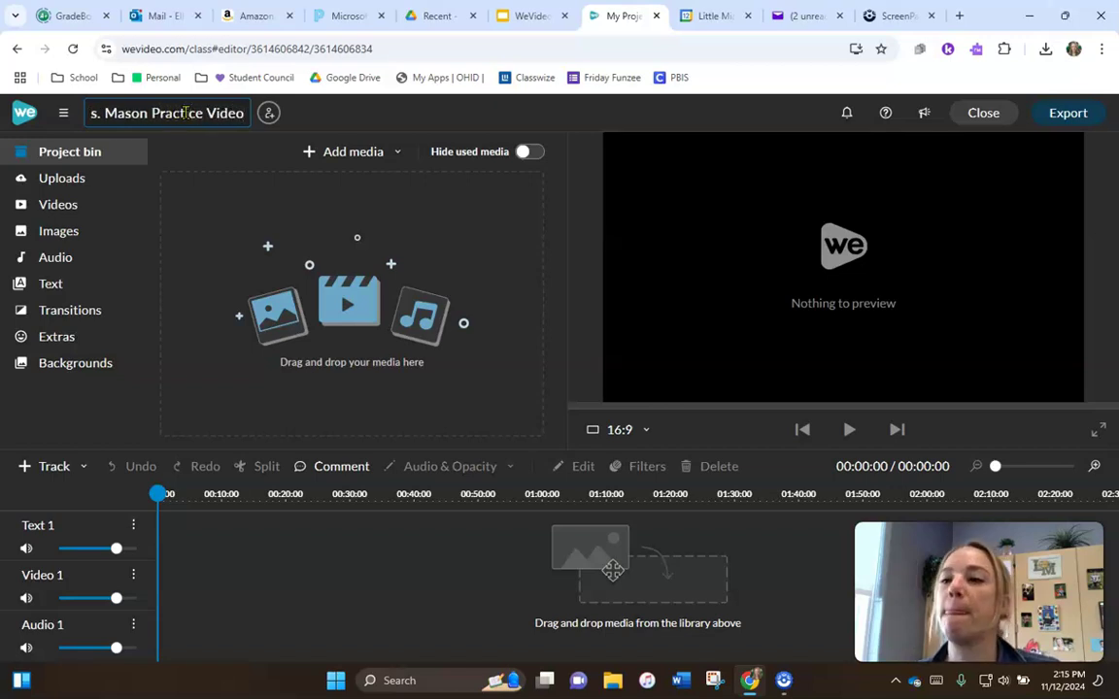
Step: Review the background instructions in the Google Slides presentation and examine WeVideo's Project bin, Uploads and Videos sections
left_click(531, 17)
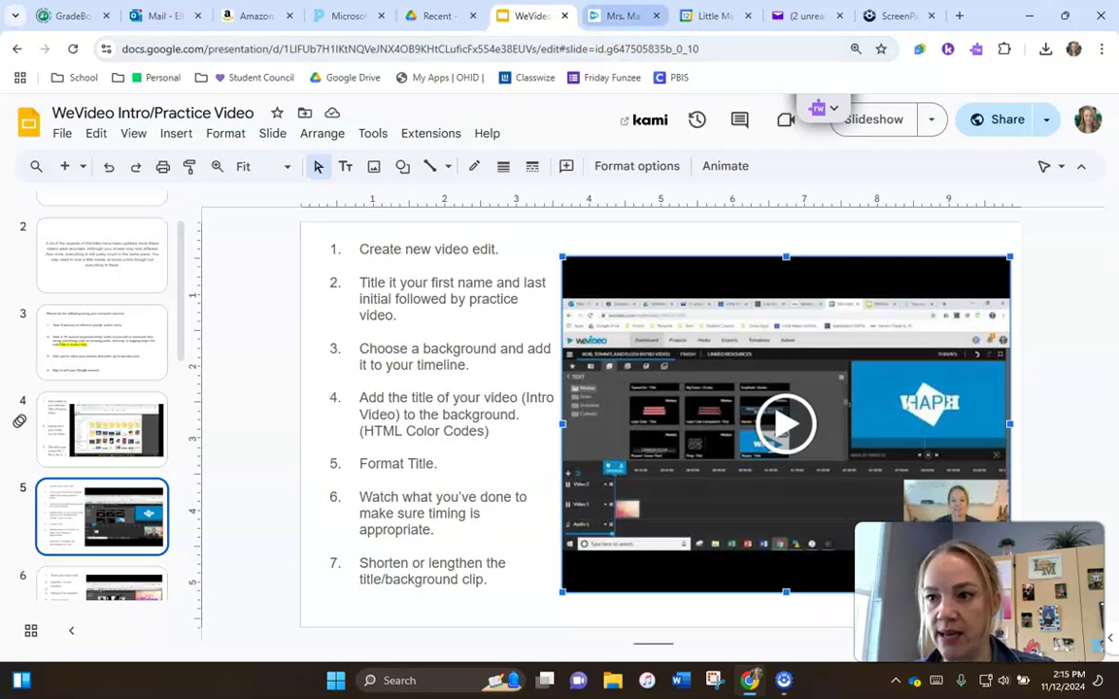
left_click(618, 17)
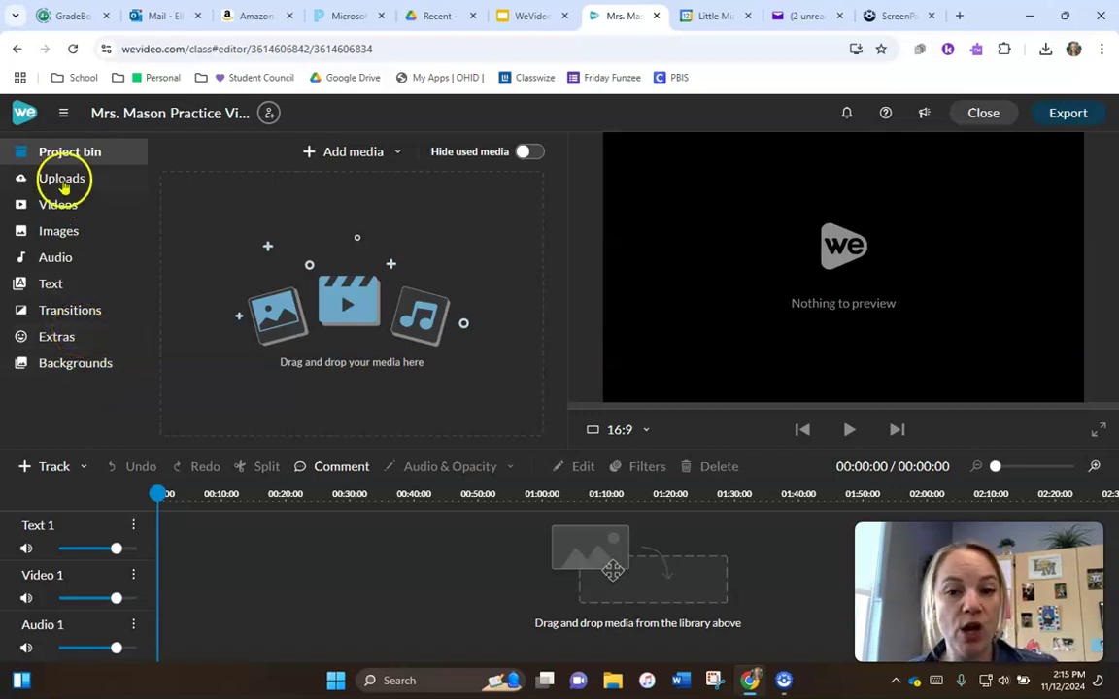
left_click(73, 151)
left_click(73, 150)
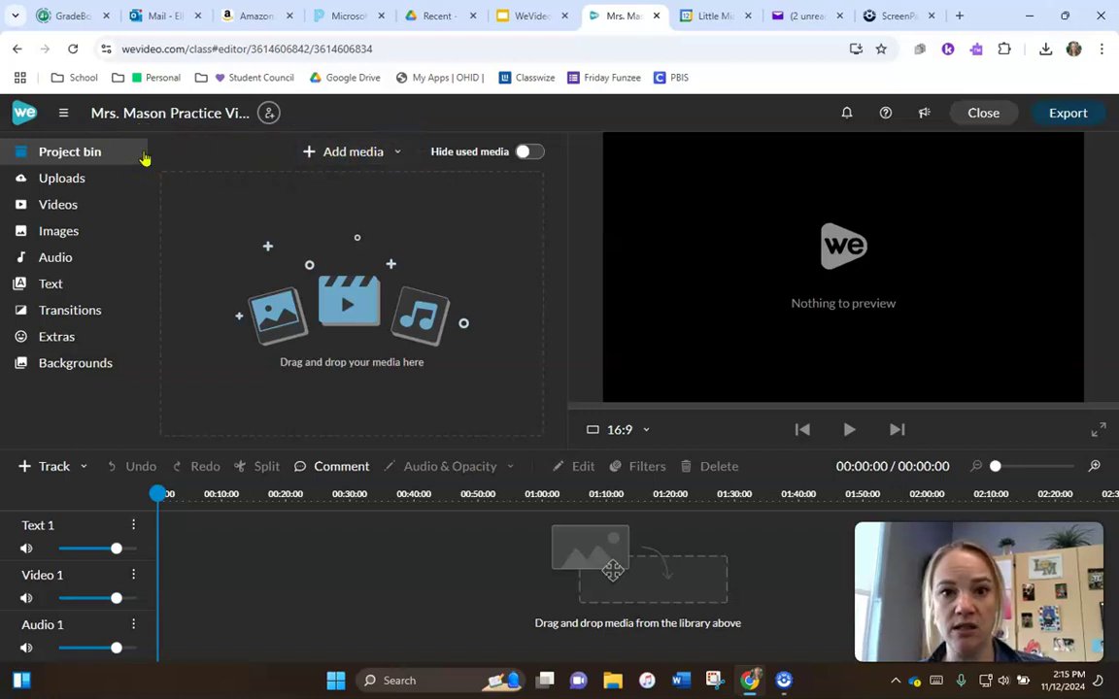
left_click(58, 183)
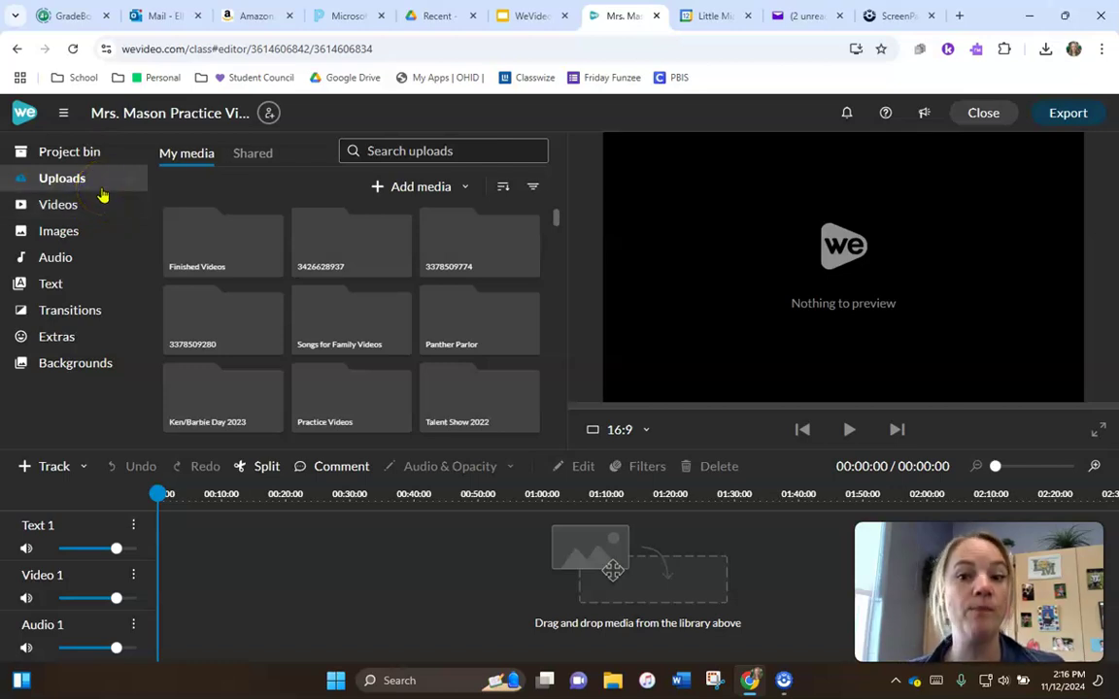
left_click(92, 202)
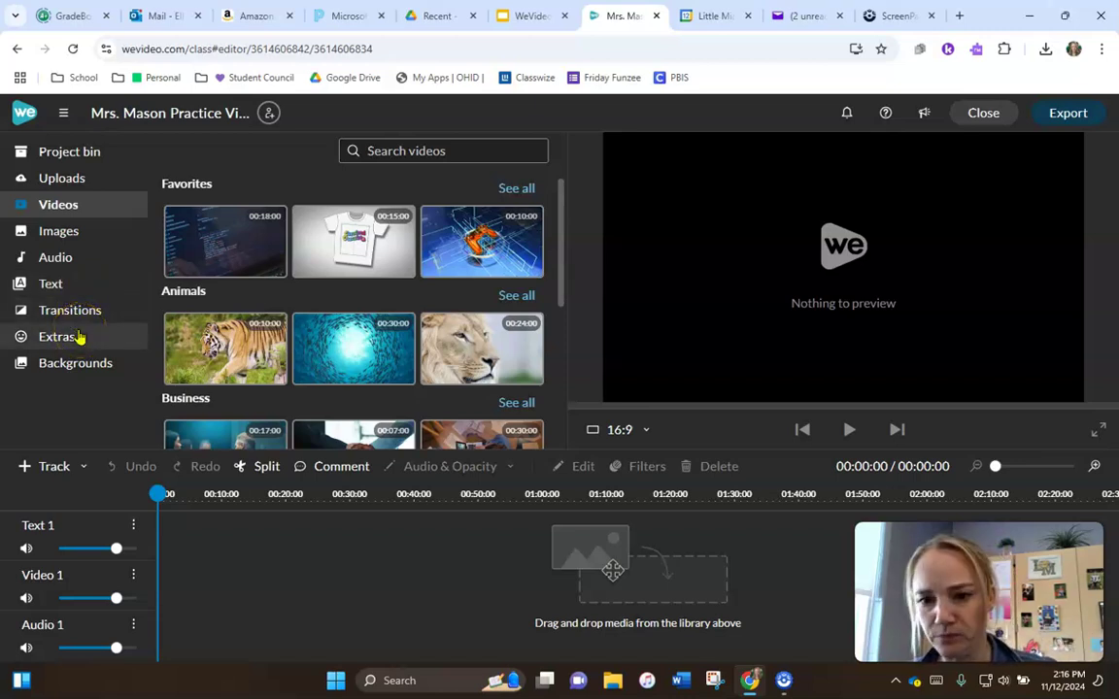
left_click(508, 17)
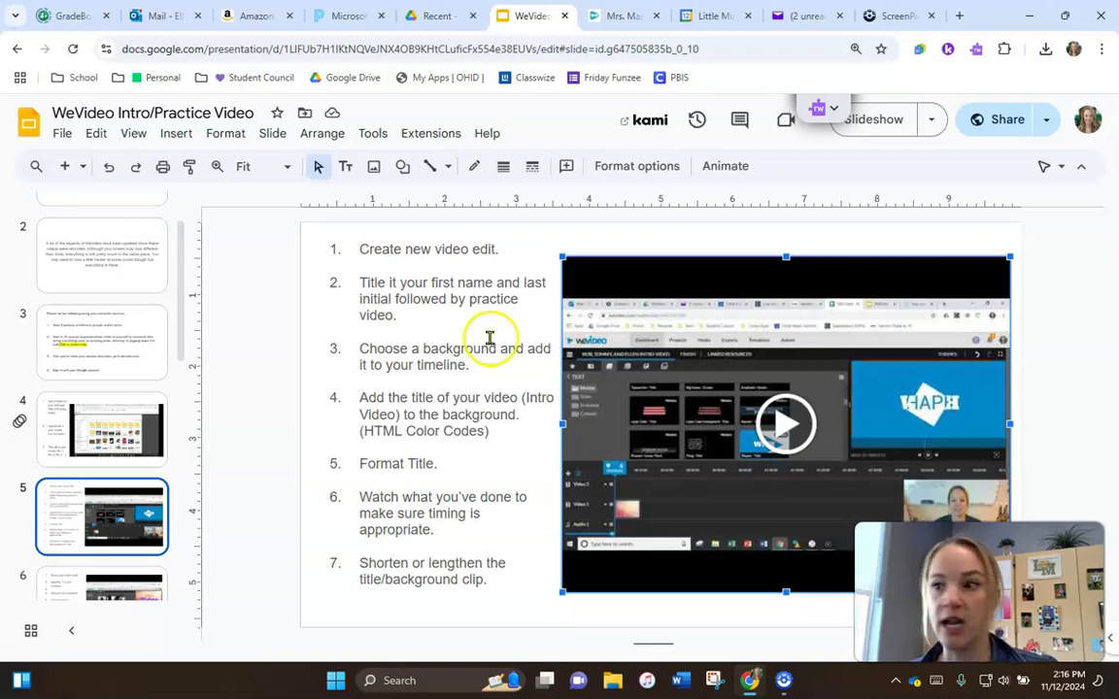
left_click(612, 23)
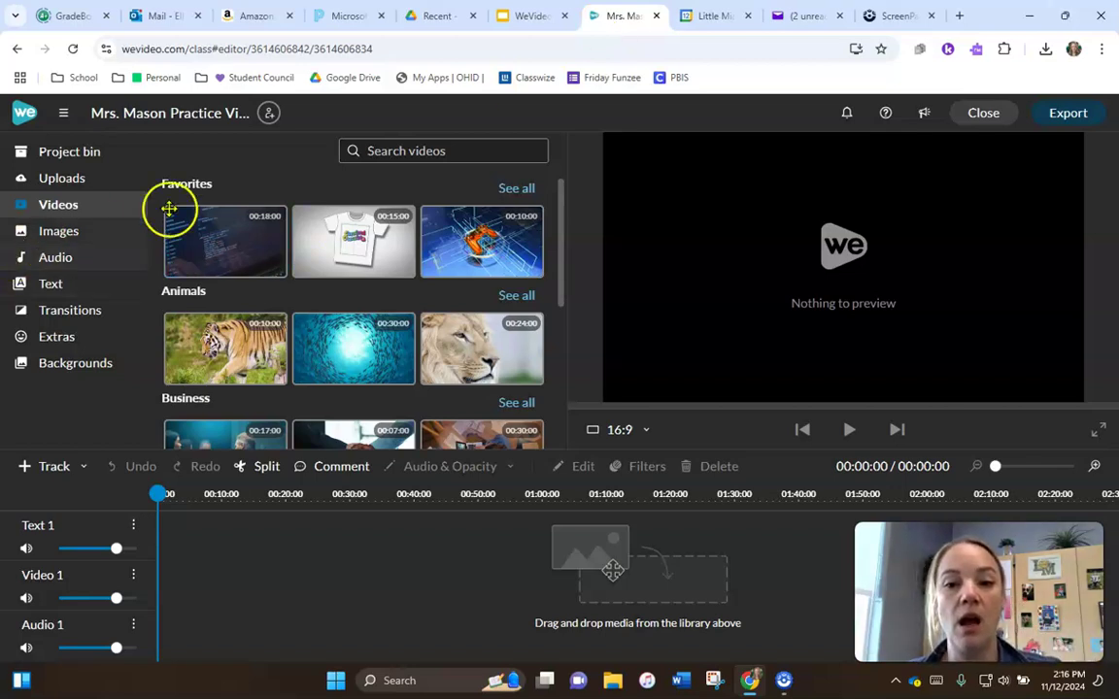
left_click(55, 209)
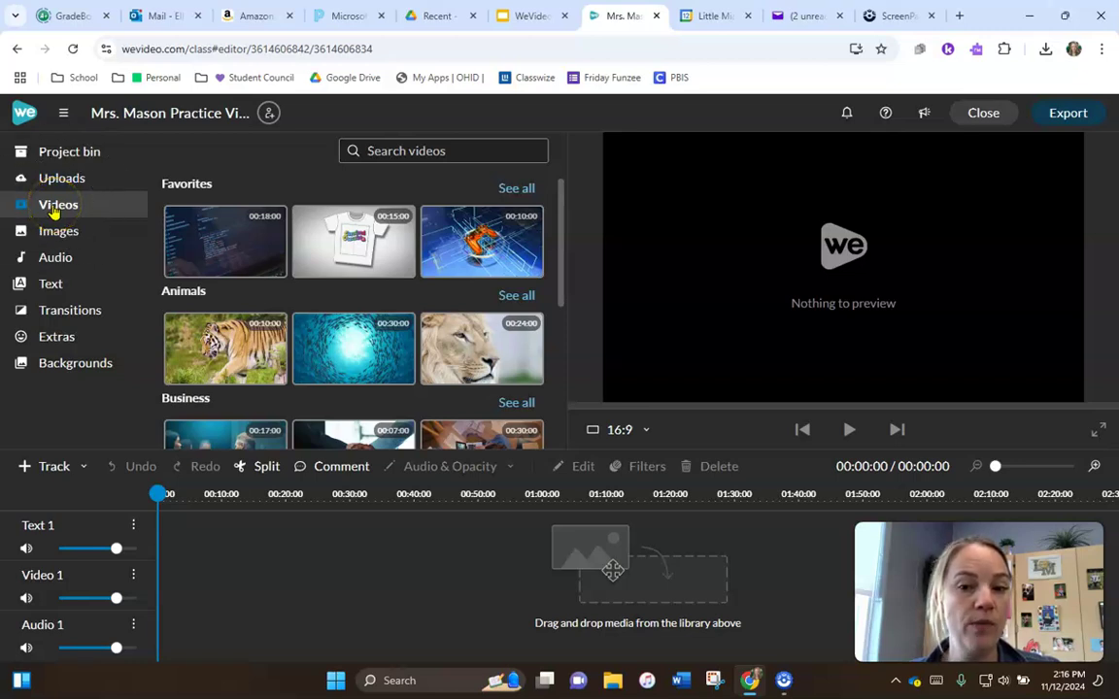
left_click(73, 240)
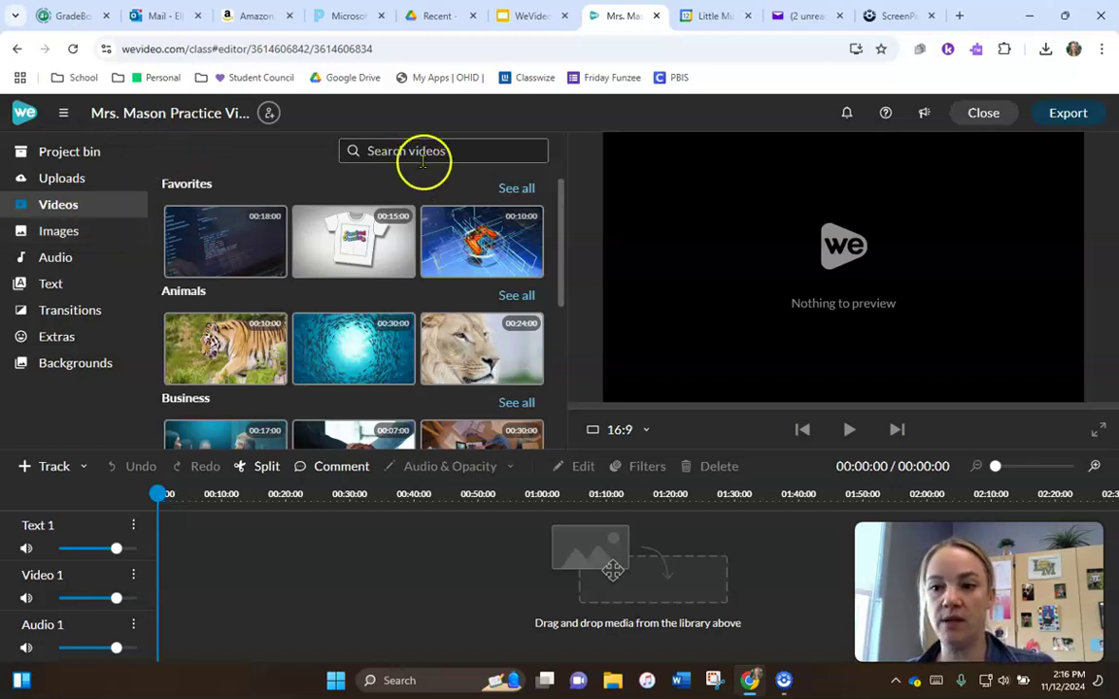
Step: Search the stock videos for "purple background" and look through the resulting clips
left_click(492, 153)
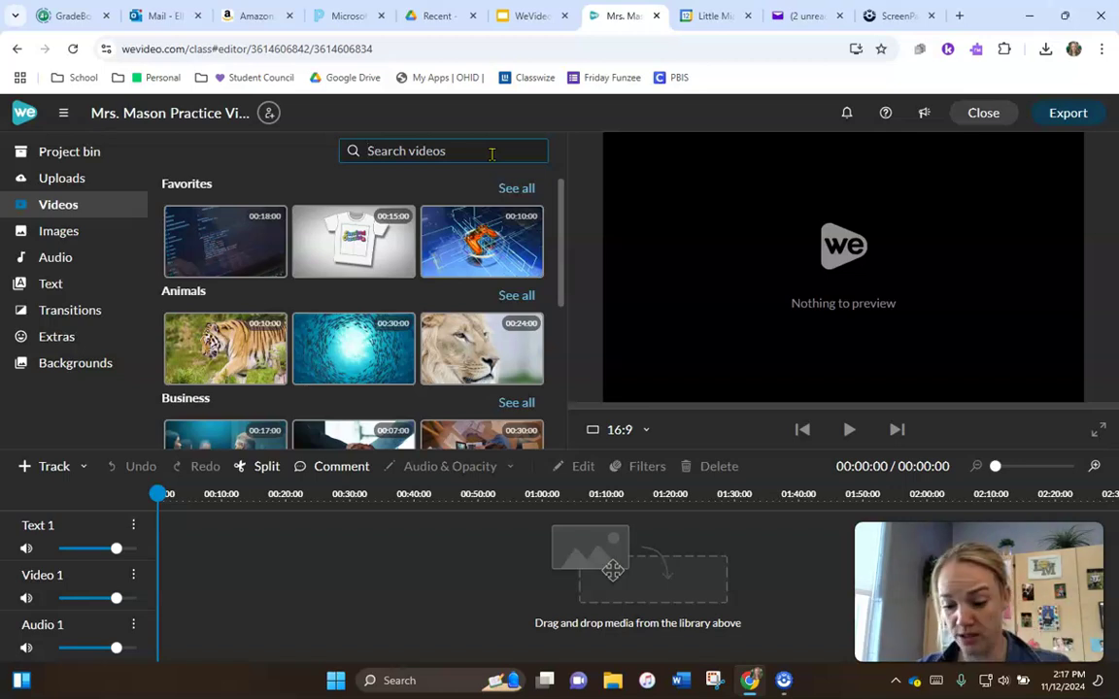
type("purple background")
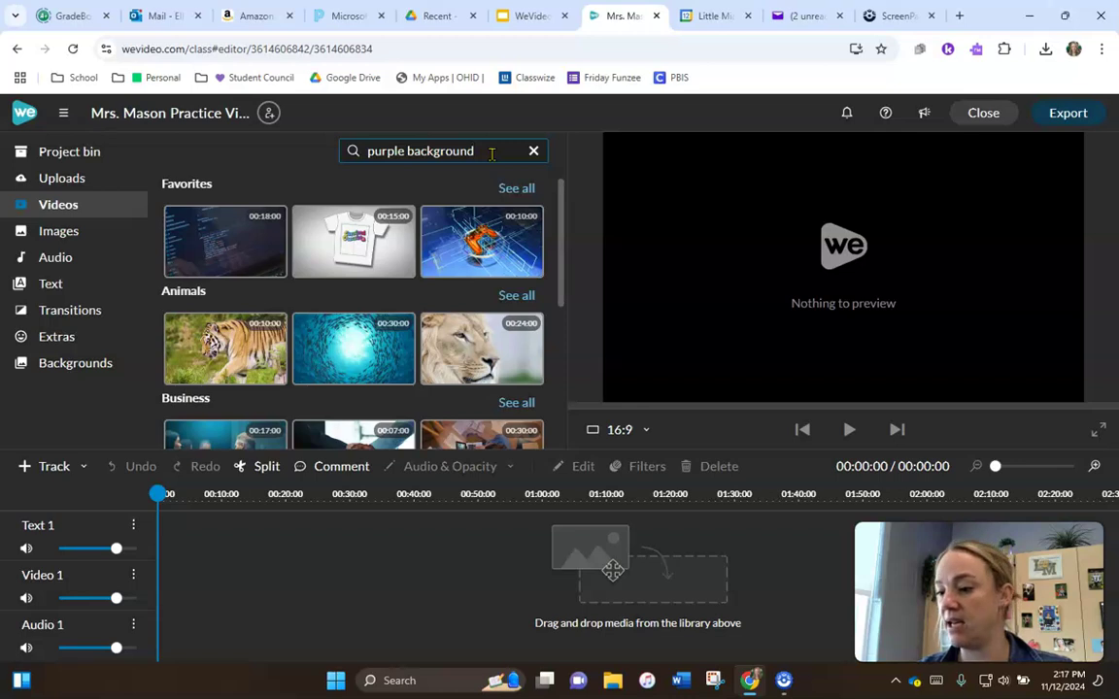
key("Return")
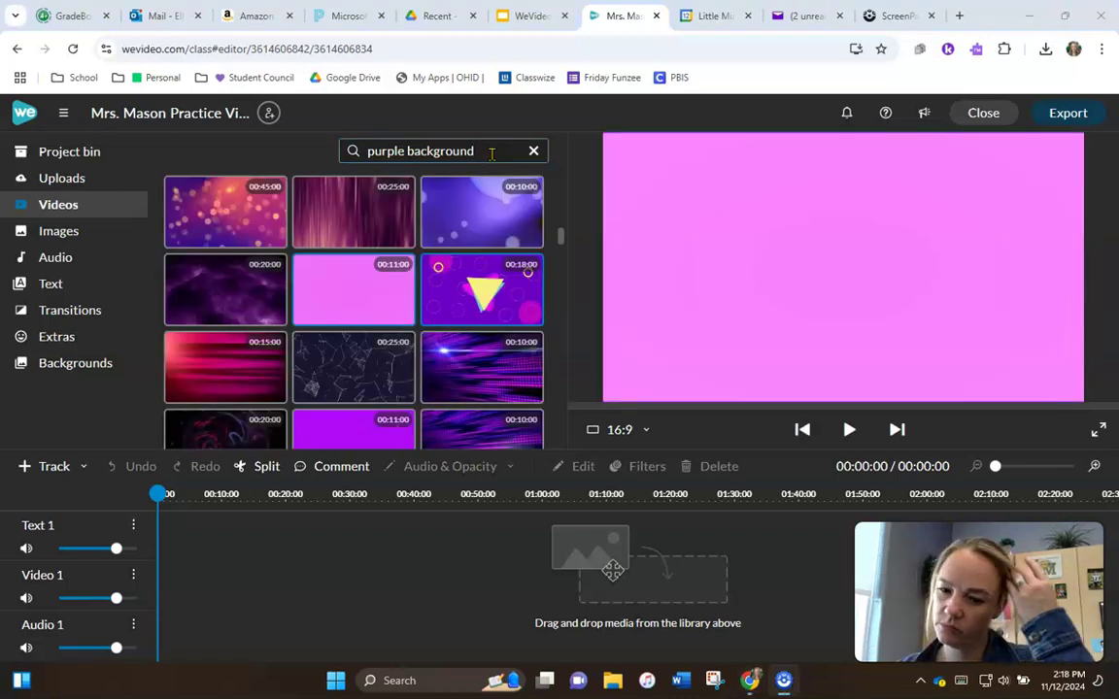
scroll(449, 288, "down", 1)
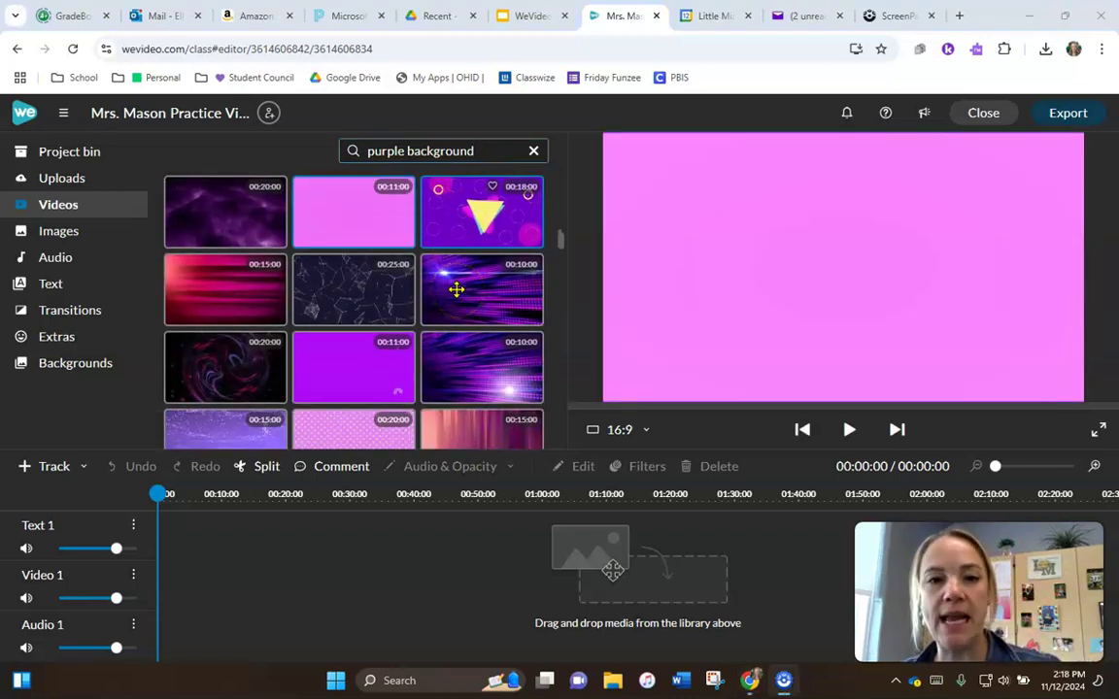
scroll(457, 290, "down", 2)
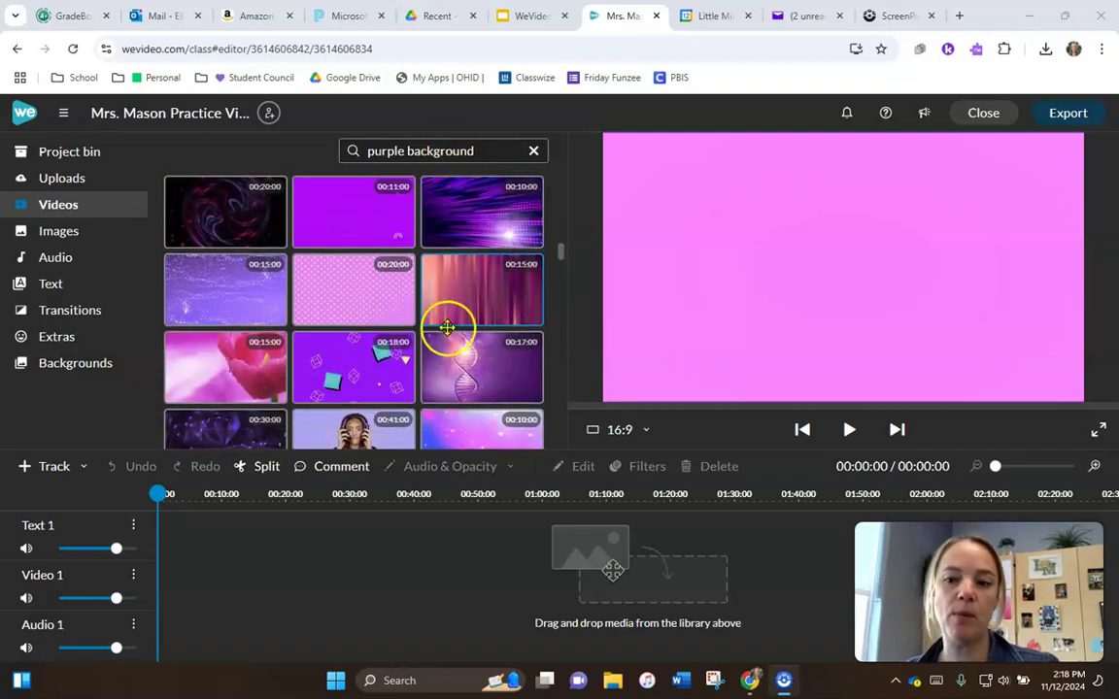
scroll(448, 326, "down", 1)
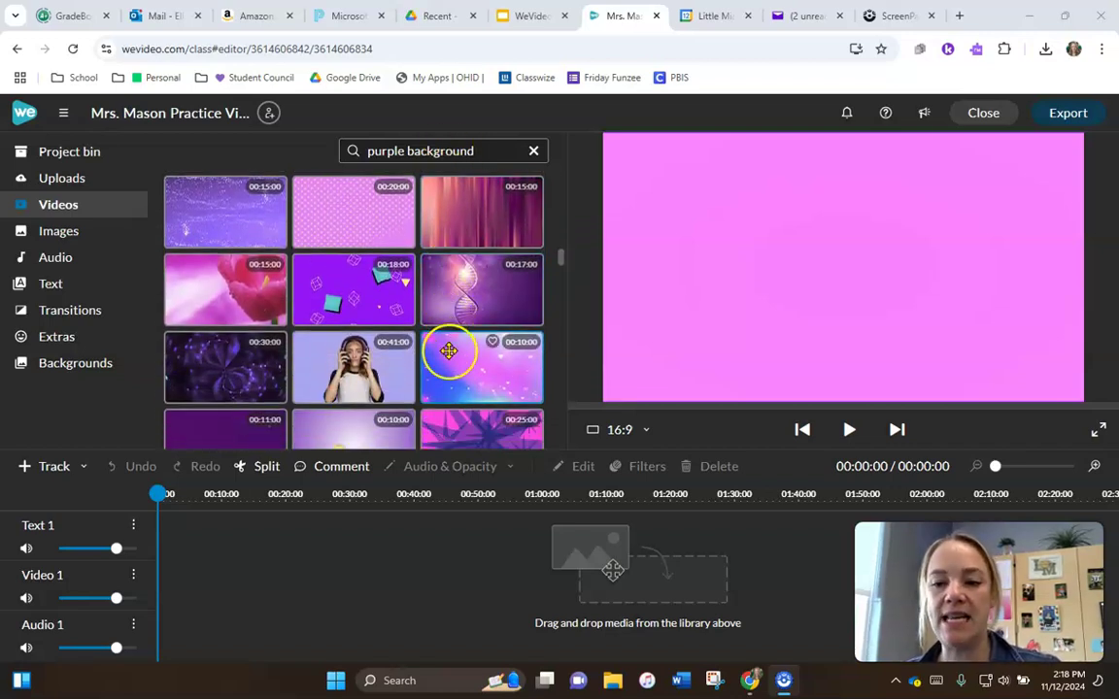
scroll(449, 335, "down", 1)
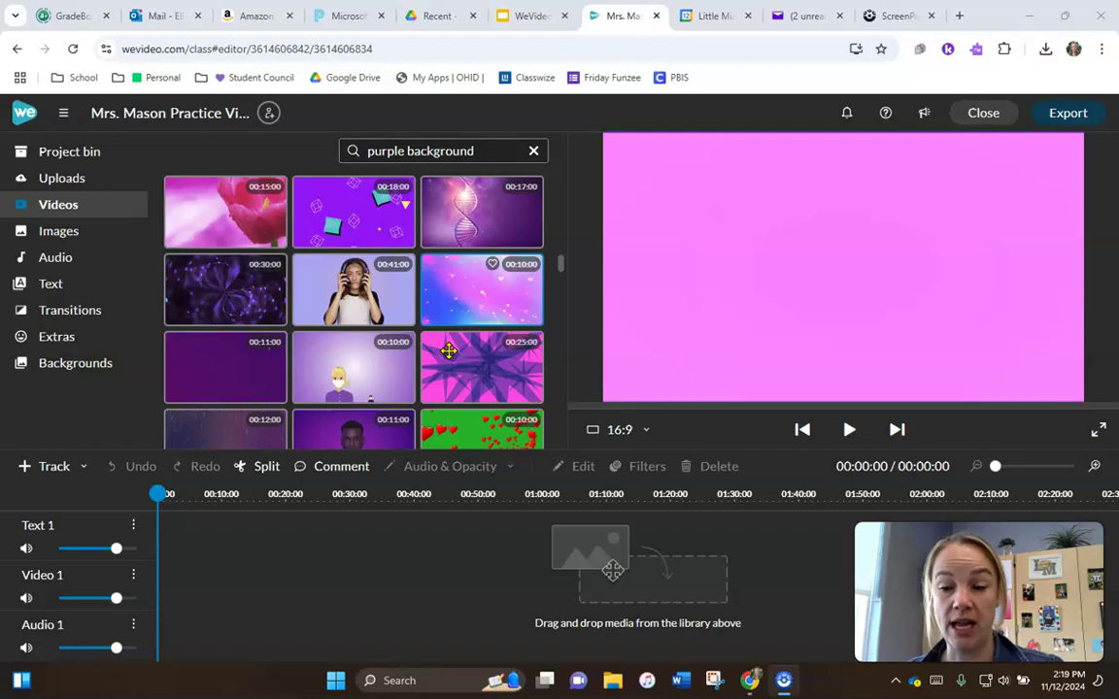
Step: Preview candidate background clips, including the 25-second pink-and-purple star pattern and the 18-second purple clip with cubes and triangles
left_click(503, 376)
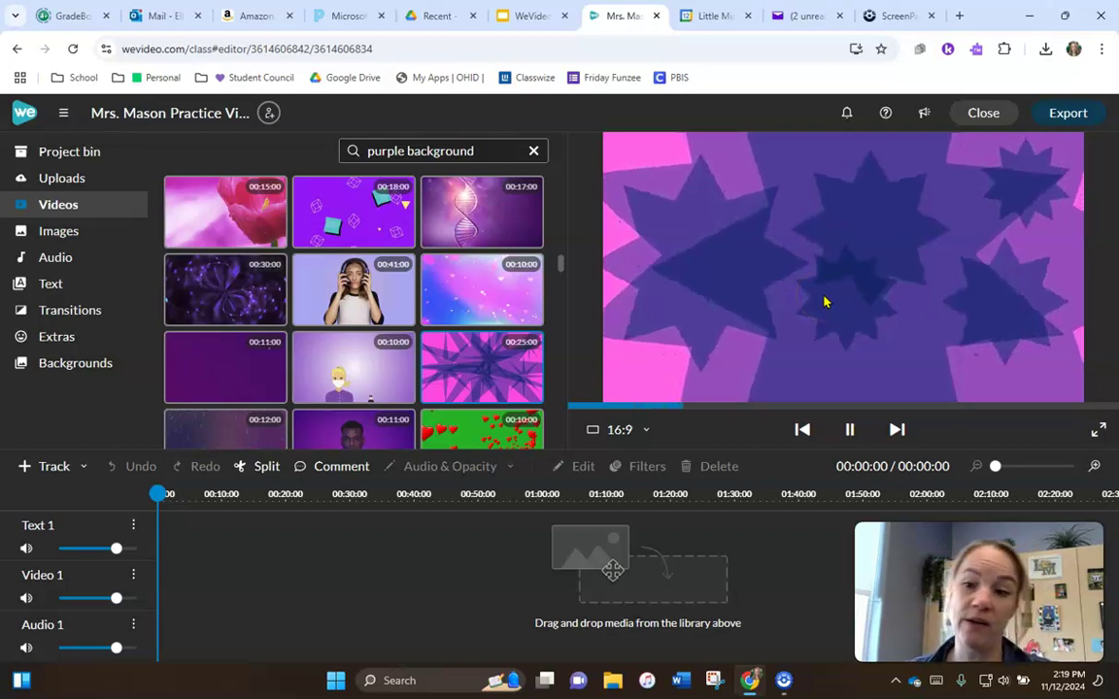
left_click(361, 220)
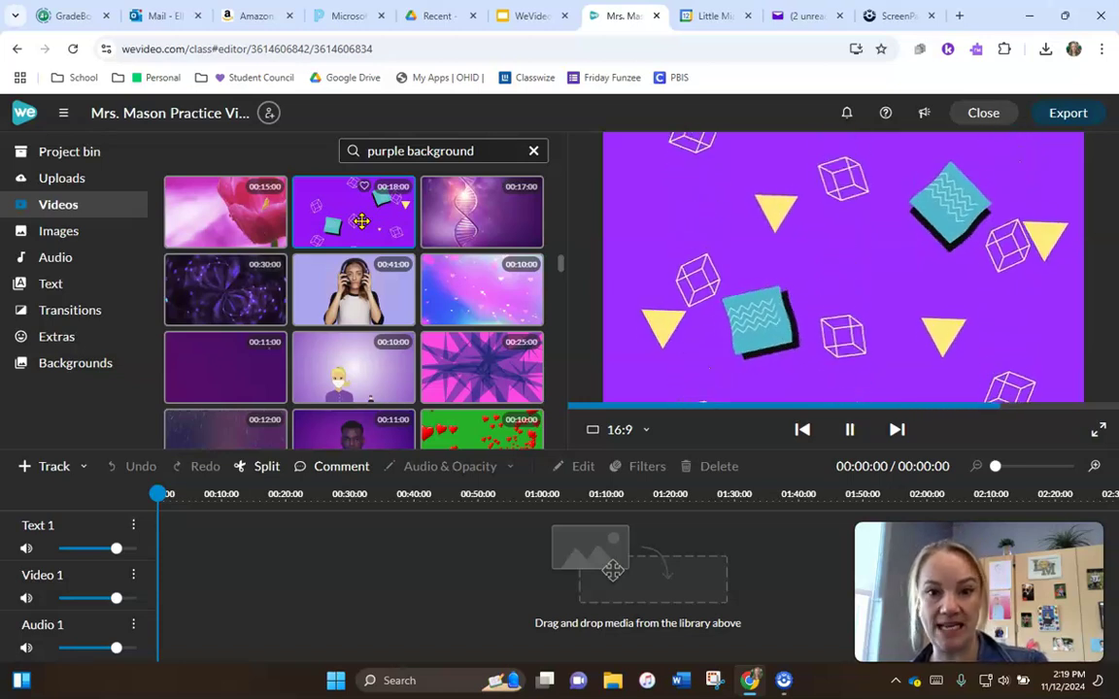
left_click(201, 360)
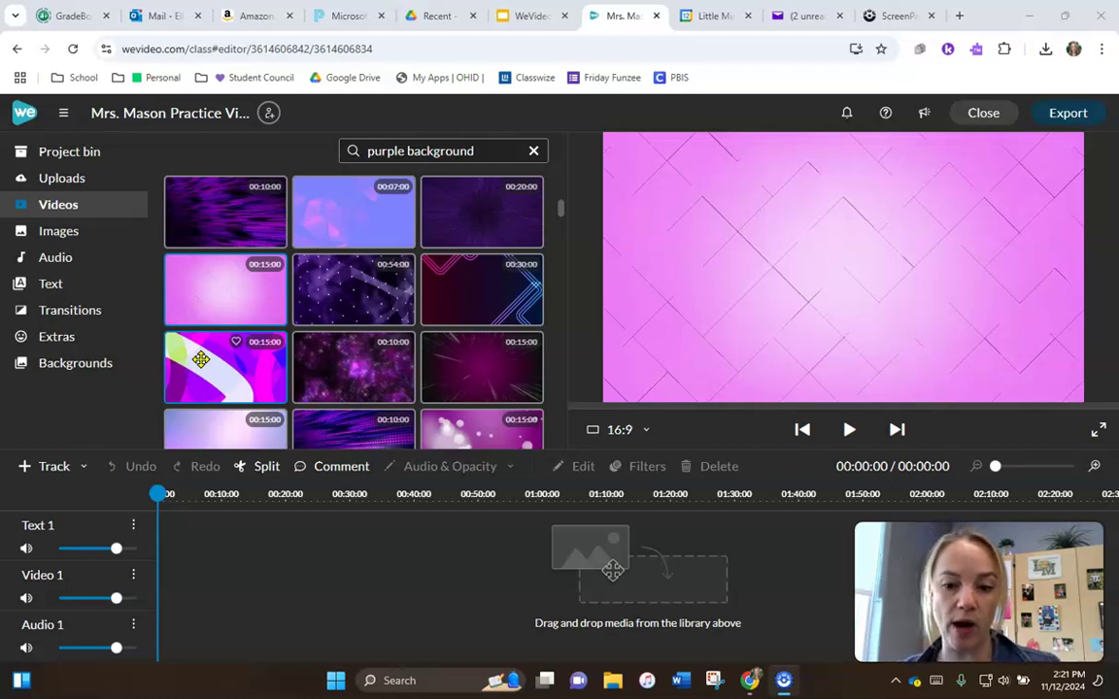
left_click(145, 548)
left_click(145, 579)
left_click(135, 645)
left_click(135, 645)
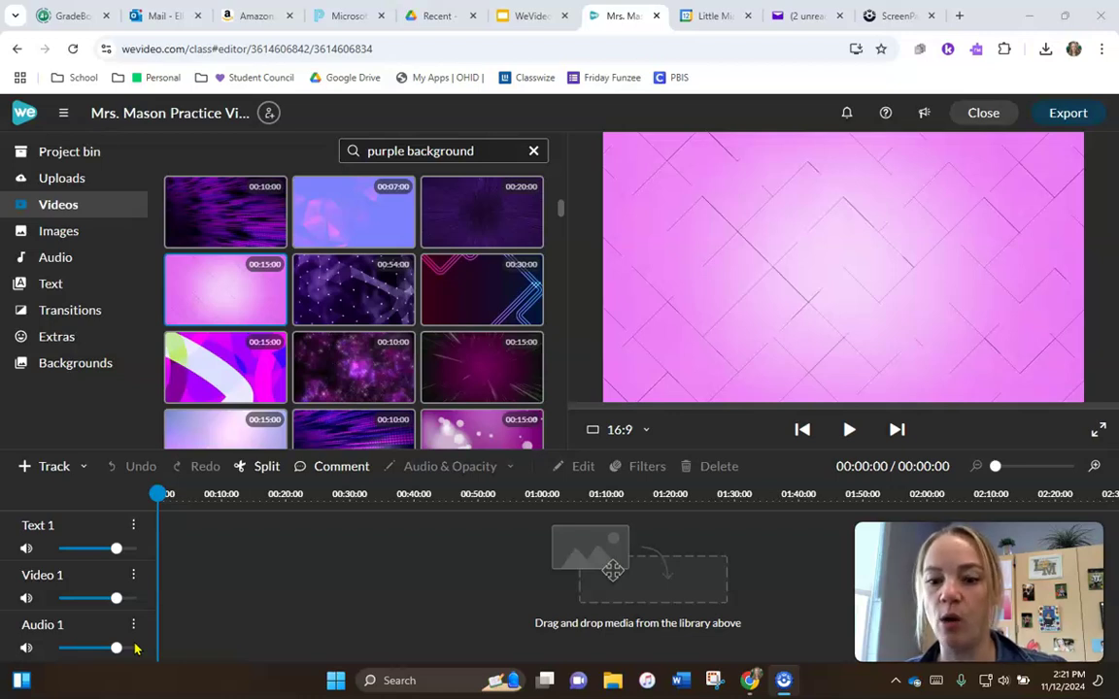
left_click(130, 546)
left_click(130, 546)
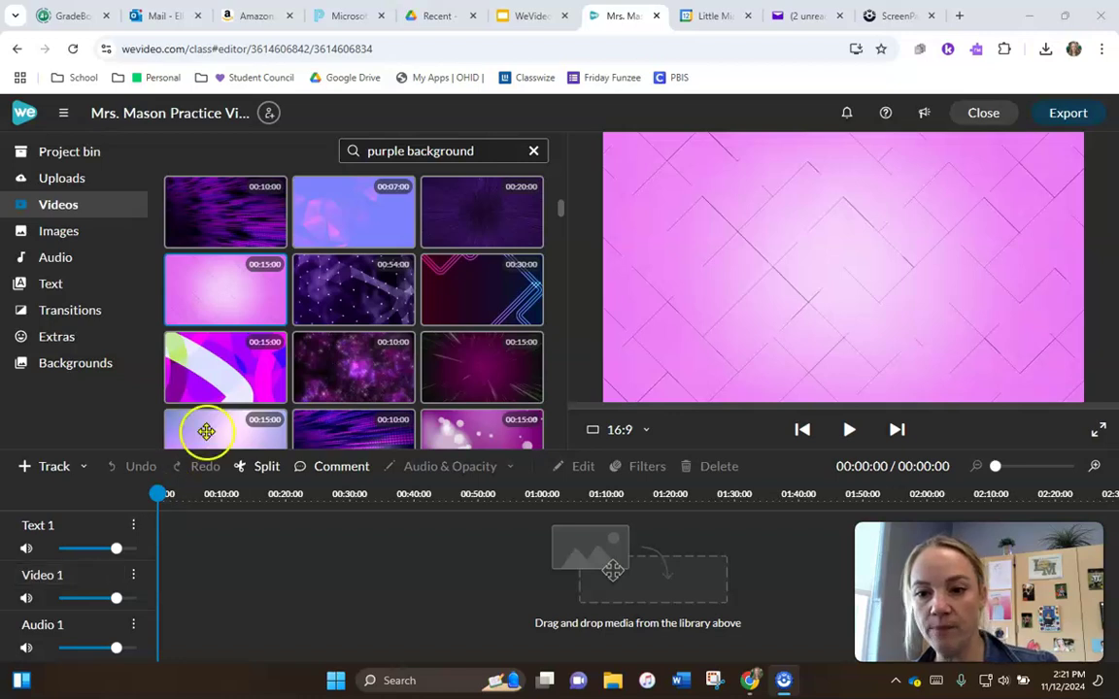
Step: Preview the 15-second pink diagonal-line background clip and place it at the start of the Video 1 track
left_click(242, 305)
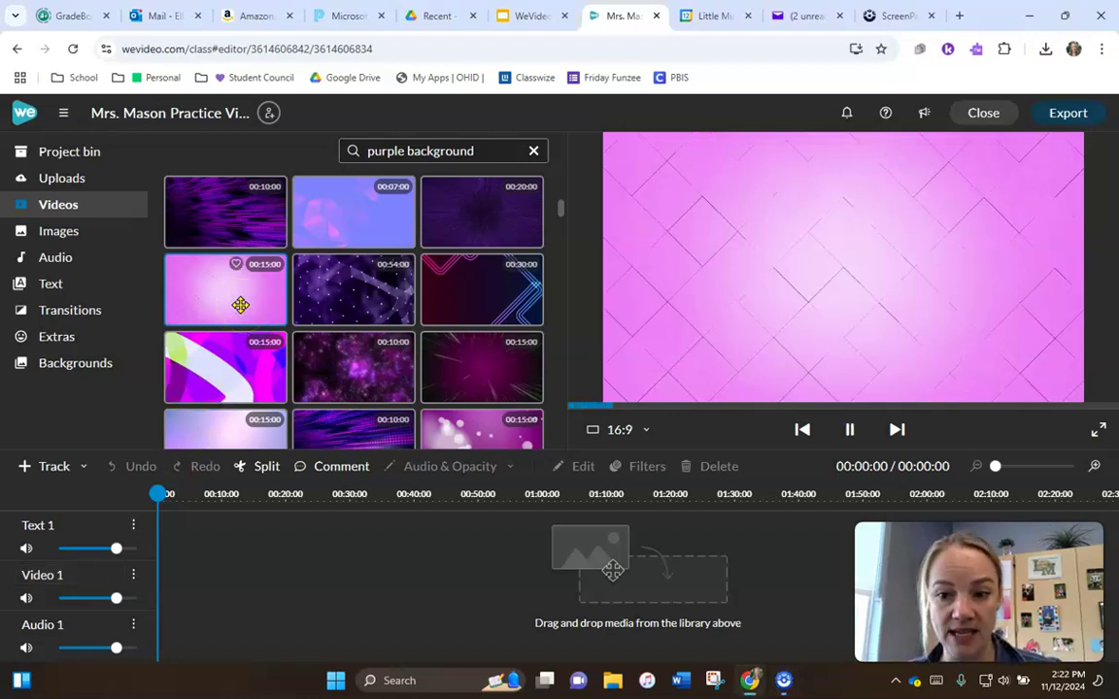
left_click_drag(240, 295, 173, 595)
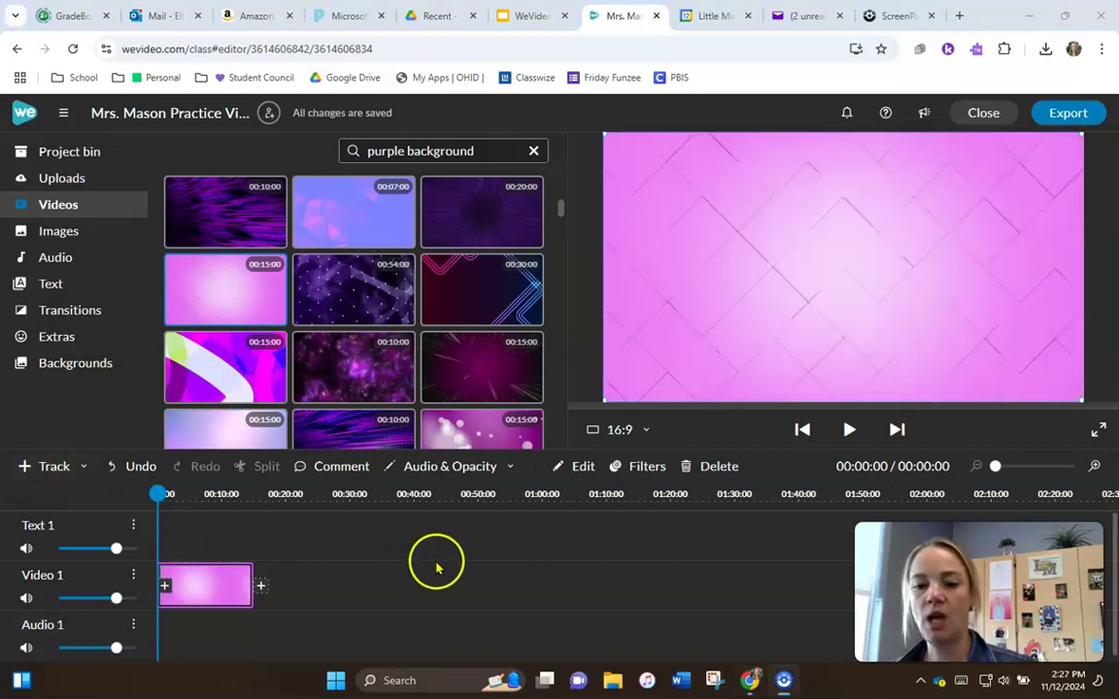
mouse_move(207, 588)
left_mouse_down()
mouse_move(251, 587)
mouse_move(188, 594)
left_mouse_up()
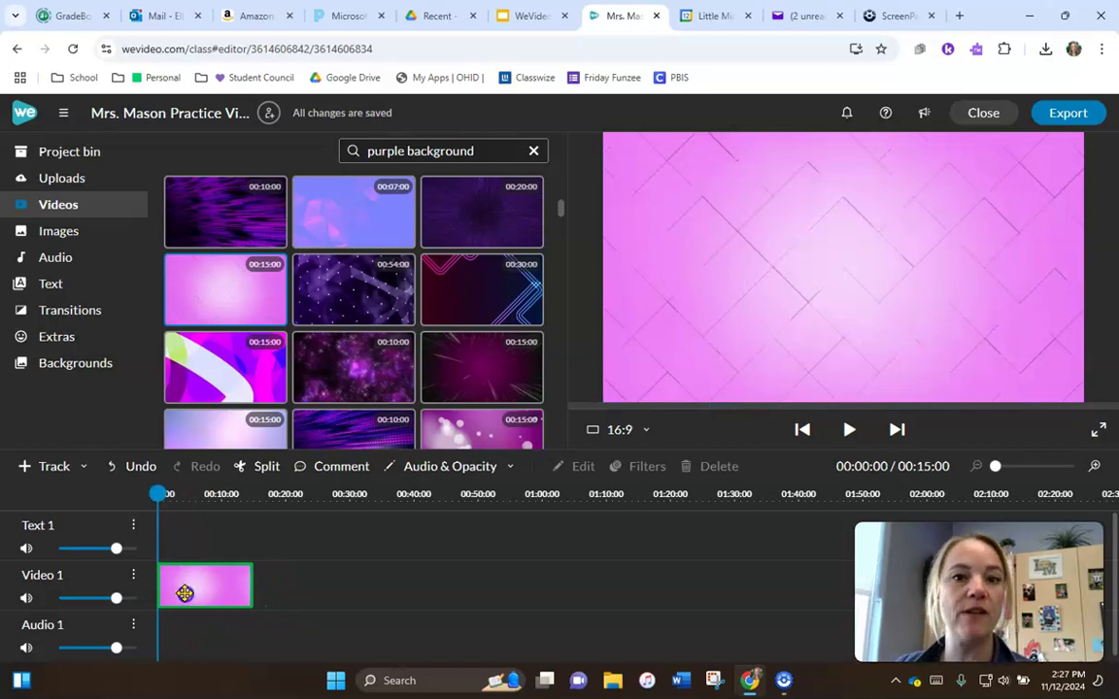
Step: Move the background clip to about 7 seconds on the Video 1 track and play the timeline from the beginning
left_click_drag(160, 493, 523, 565)
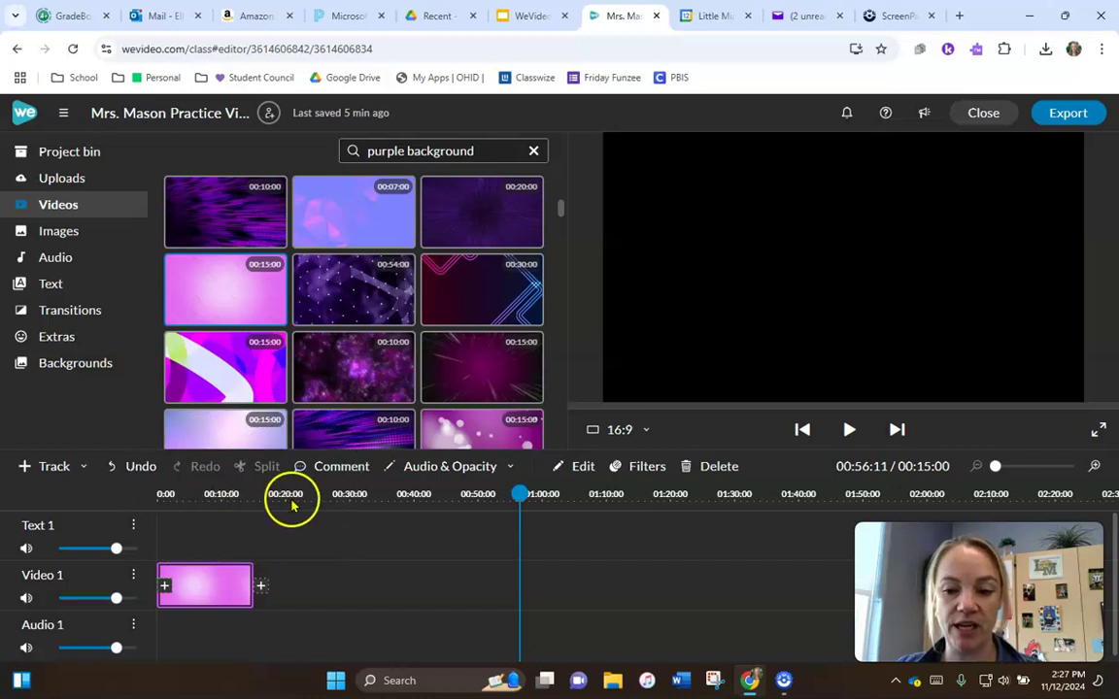
left_click_drag(210, 588, 254, 577)
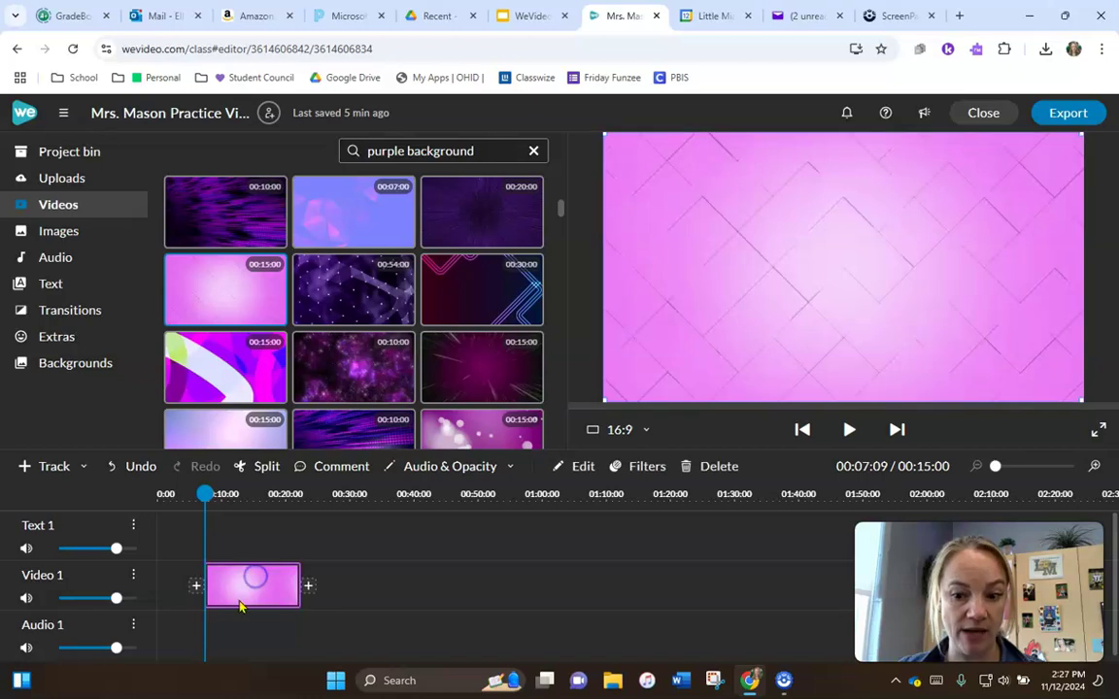
left_click_drag(205, 494, 131, 516)
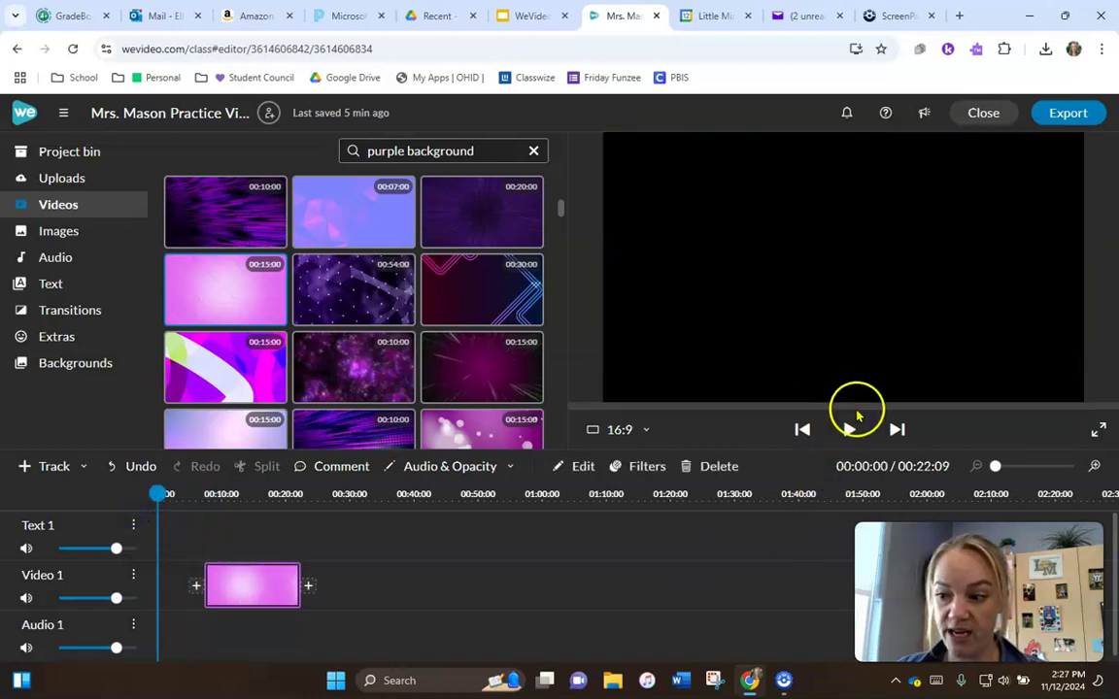
left_click(850, 431)
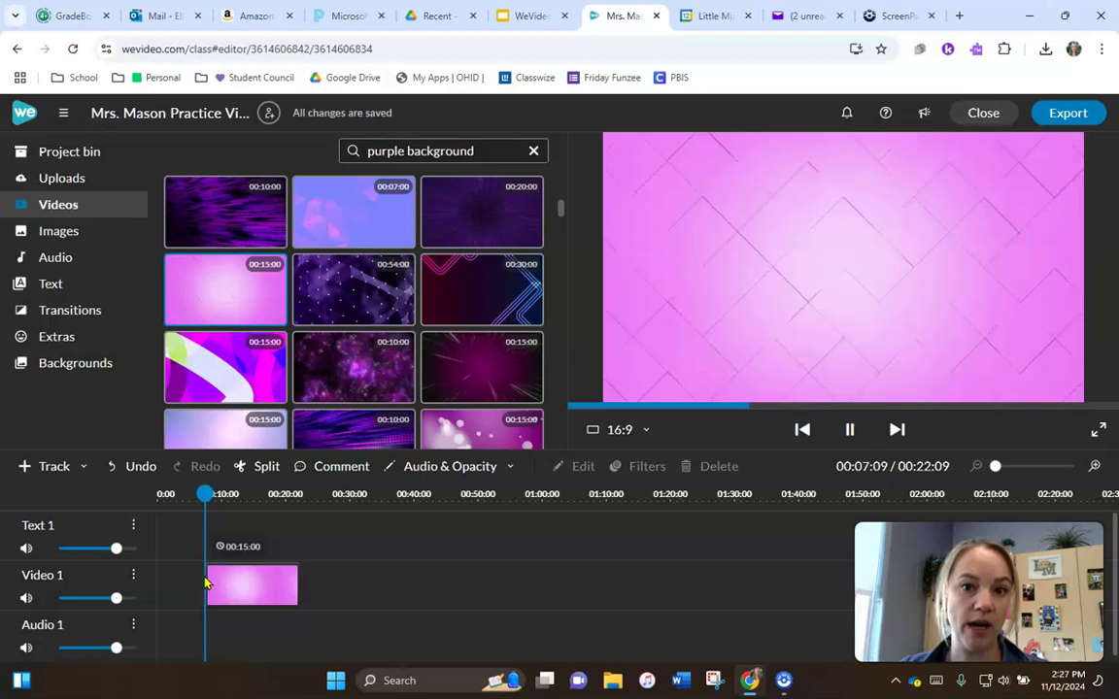
Step: Move the background clip back to the start of the Video 1 track and set the playhead to about 29 seconds
left_click(370, 584)
left_click_drag(272, 587, 222, 592)
left_click_drag(157, 490, 346, 497)
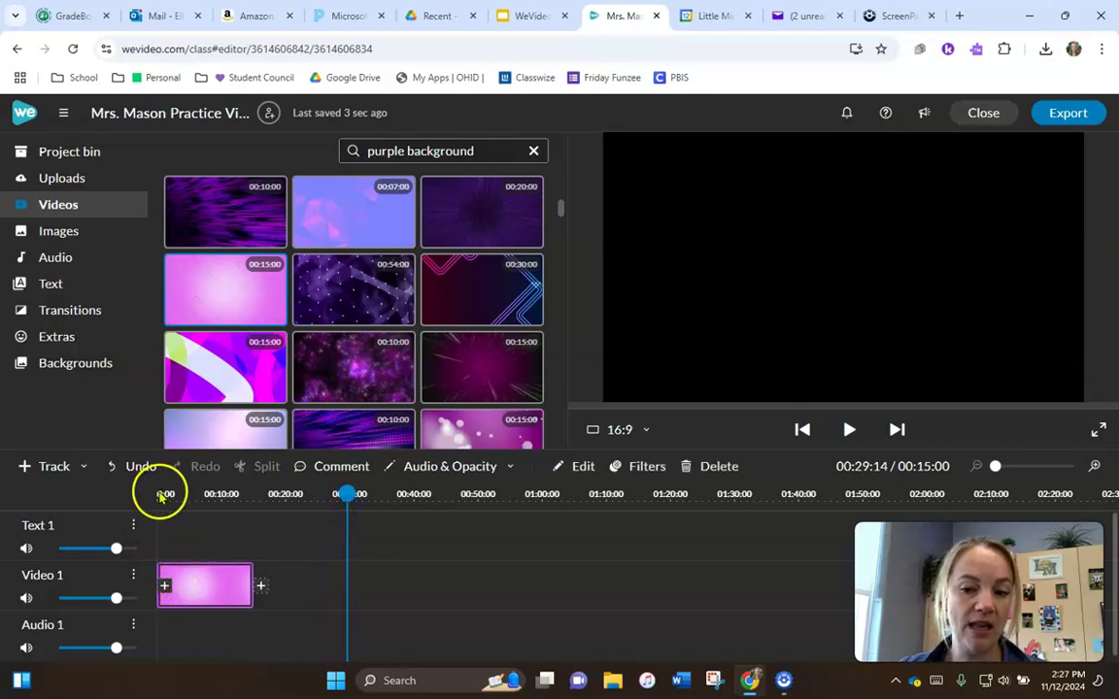